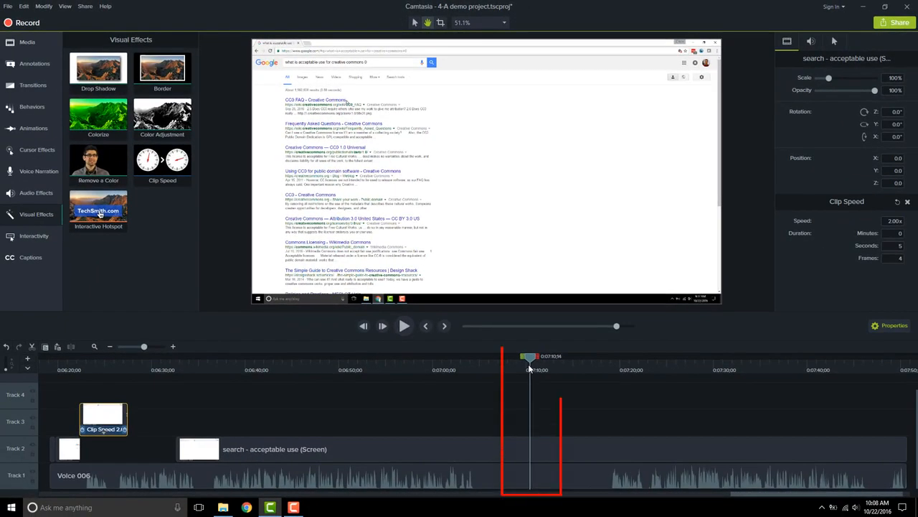
Split the screen recording clip on Track 2 at about 0:07:10;17.
left_click_drag(530, 365, 531, 364)
left_click(544, 454)
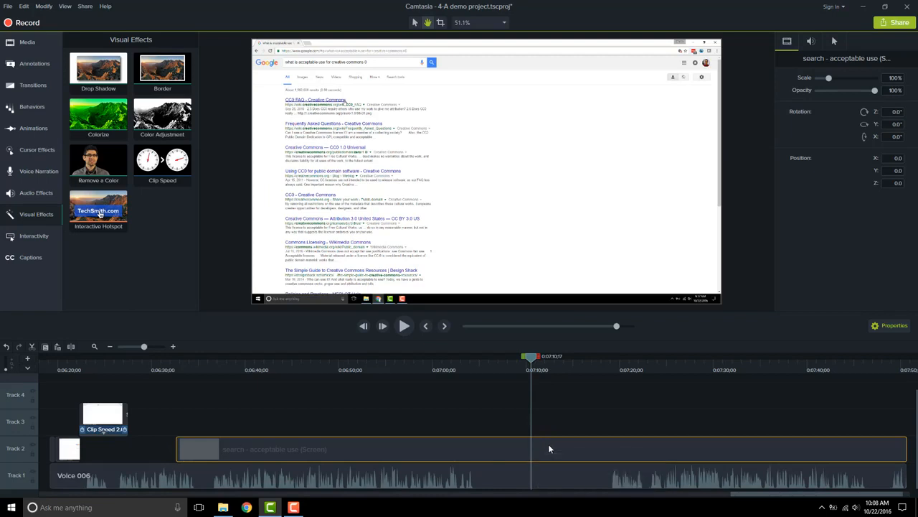
key("s")
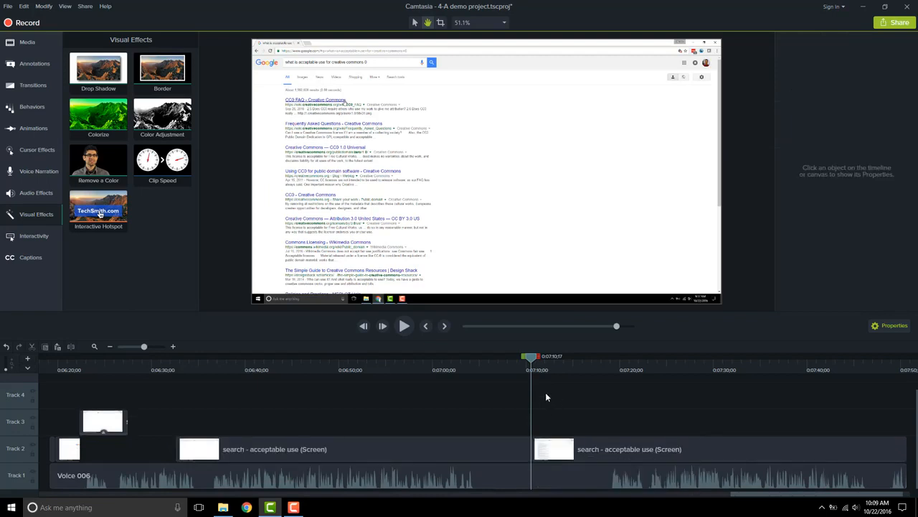
Split the remaining clip again at about 0:07:18;19 to isolate a short segment.
left_click_drag(531, 362, 593, 361)
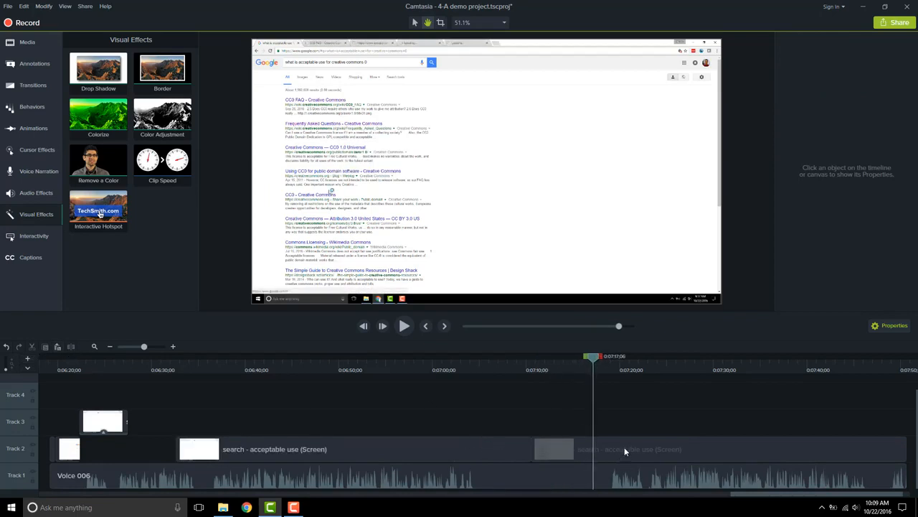
left_click(554, 446)
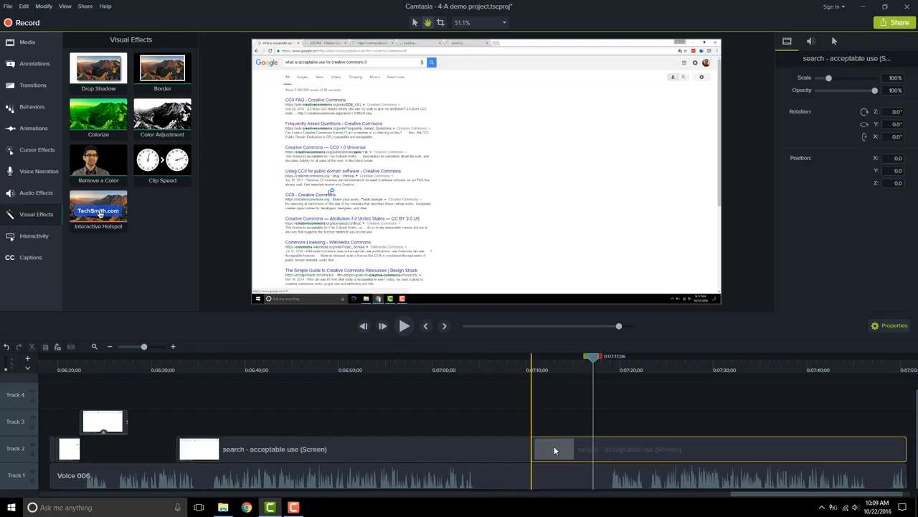
left_click(547, 370)
left_click_drag(531, 361, 608, 363)
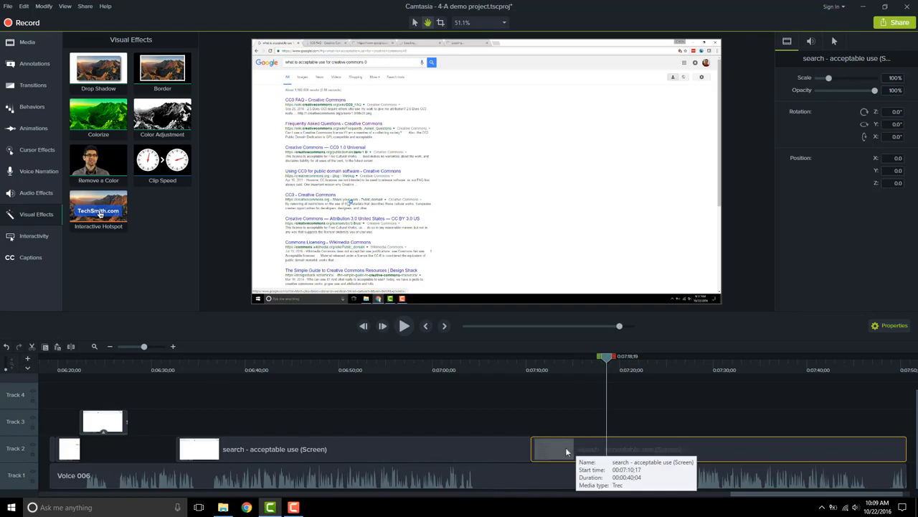
left_click(71, 349)
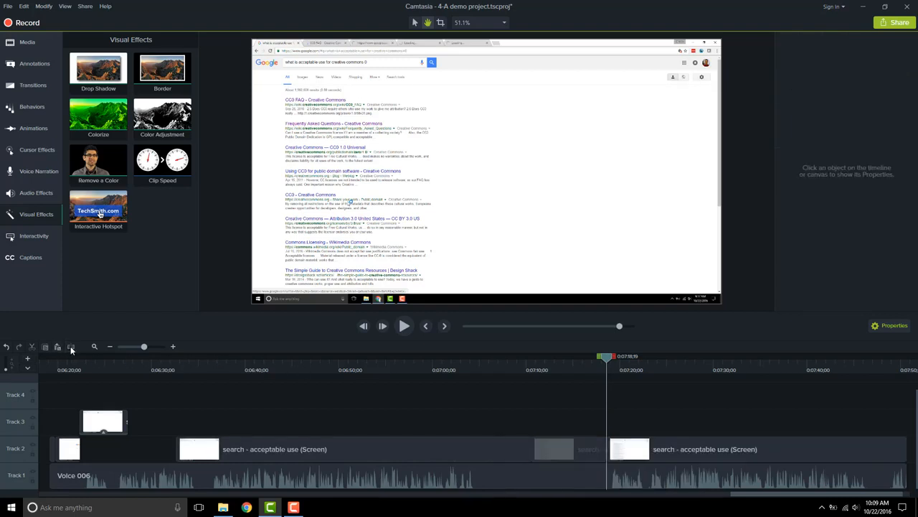
Apply the Clip Speed visual effect to the isolated middle segment.
left_click(554, 450)
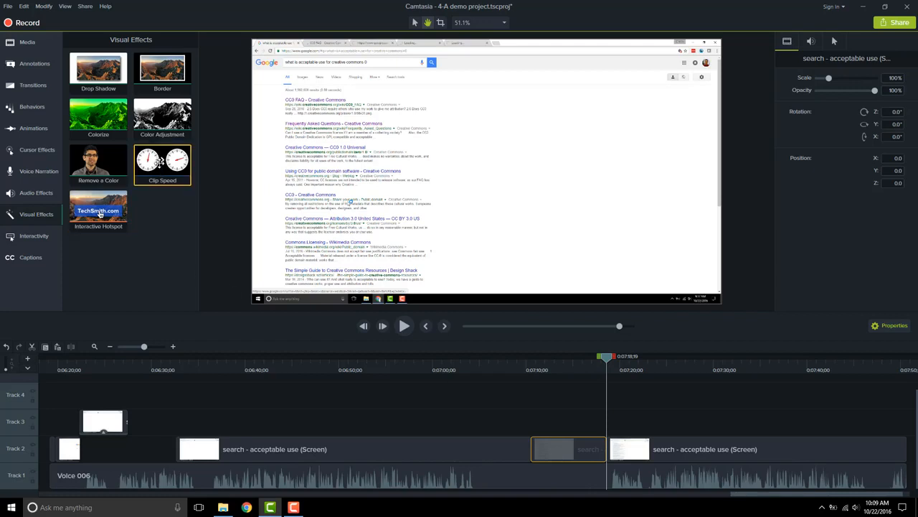
left_click_drag(163, 159, 563, 448)
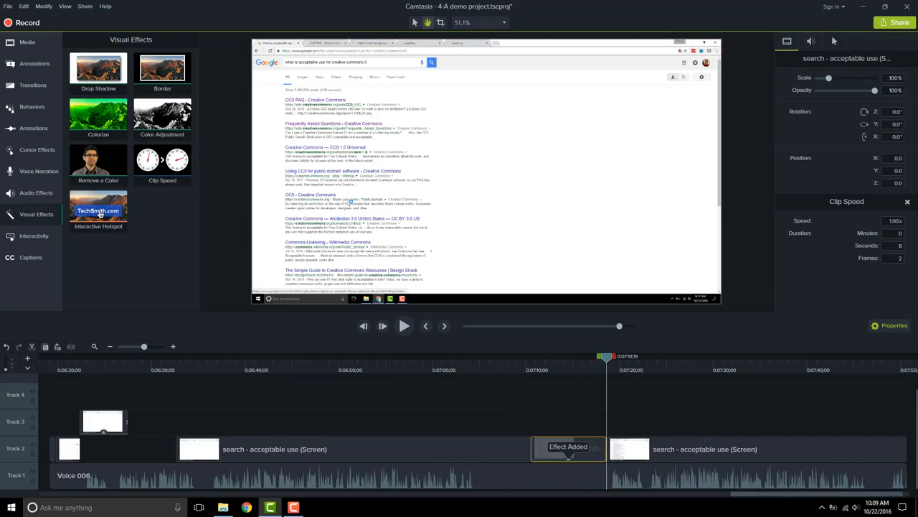
Try to set the segment's clip speed to 5x and dismiss the error.
left_click(906, 221)
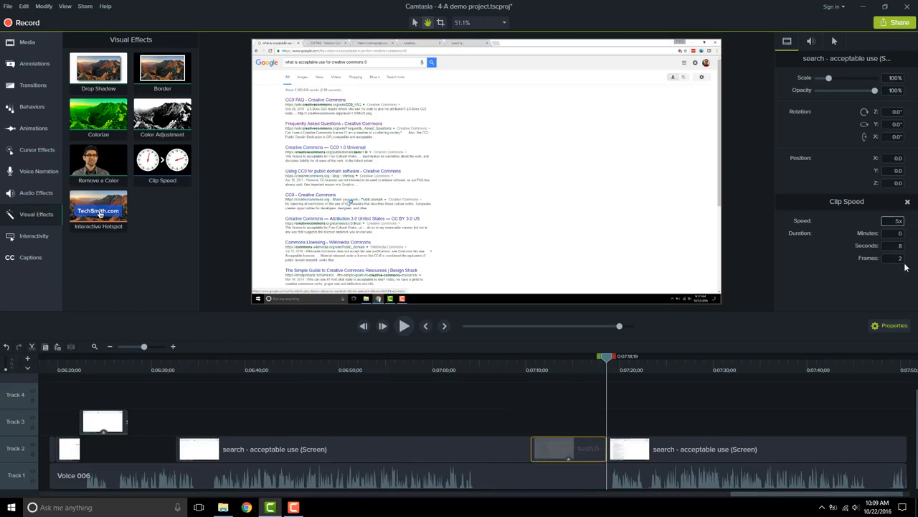
key("Return")
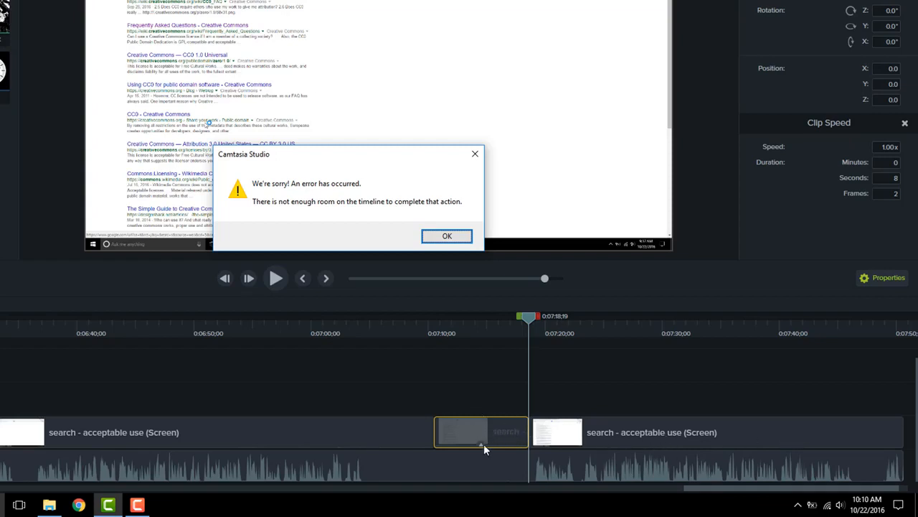
left_click(446, 238)
Move the segment up to Track 3 and set its clip speed to 0.50x.
left_click_drag(483, 433, 483, 395)
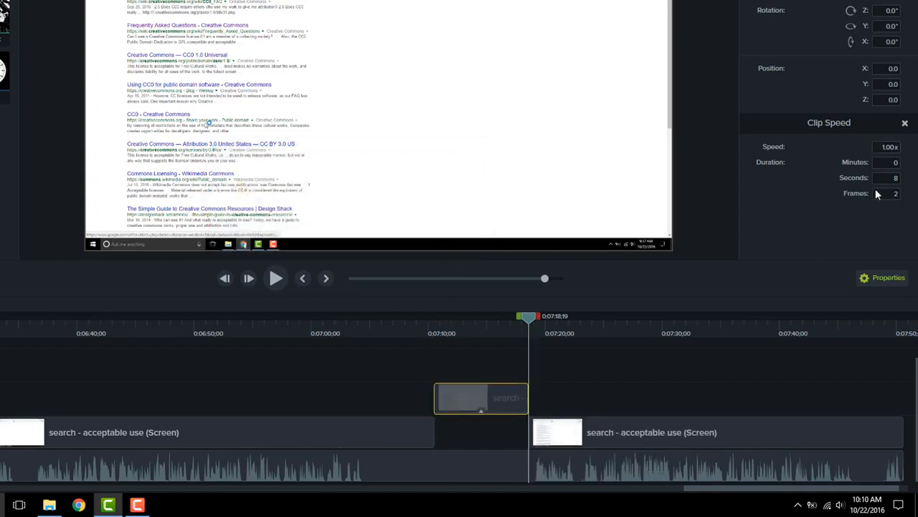
double_click(888, 147)
key("BackSpace")
key("Return")
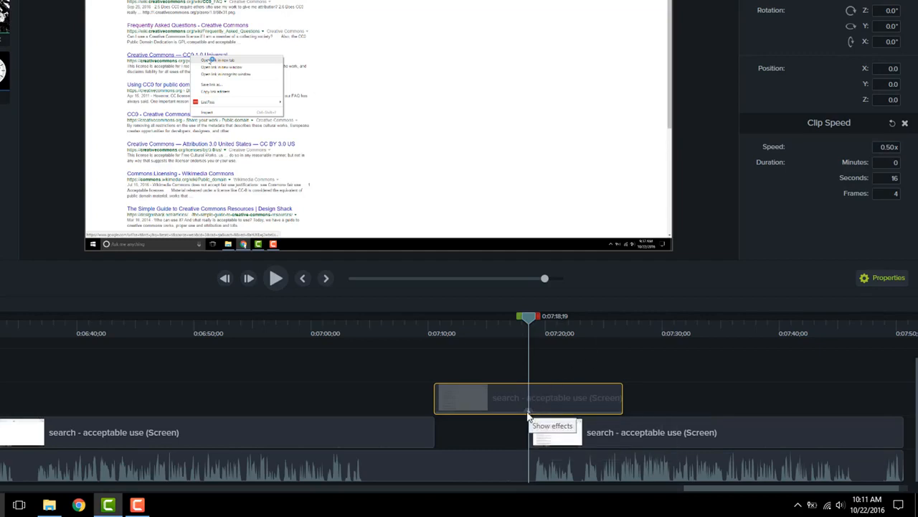
Shorten the Clip Speed effect on the segment so its speed becomes 0.70x.
left_click(529, 411)
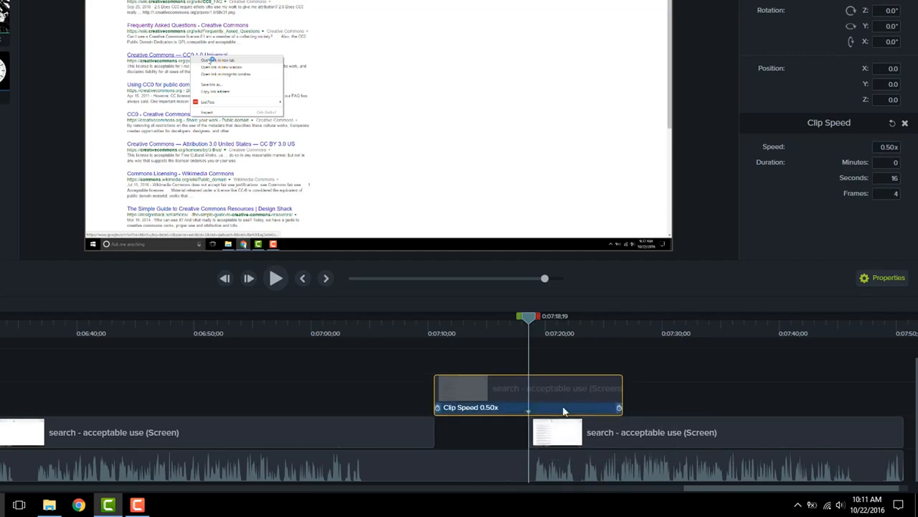
left_click_drag(617, 410, 566, 407)
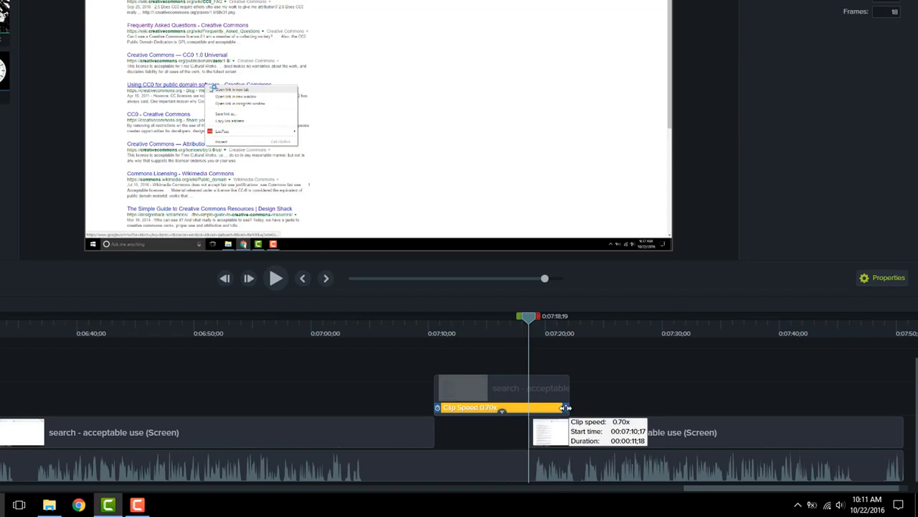
left_click(500, 381)
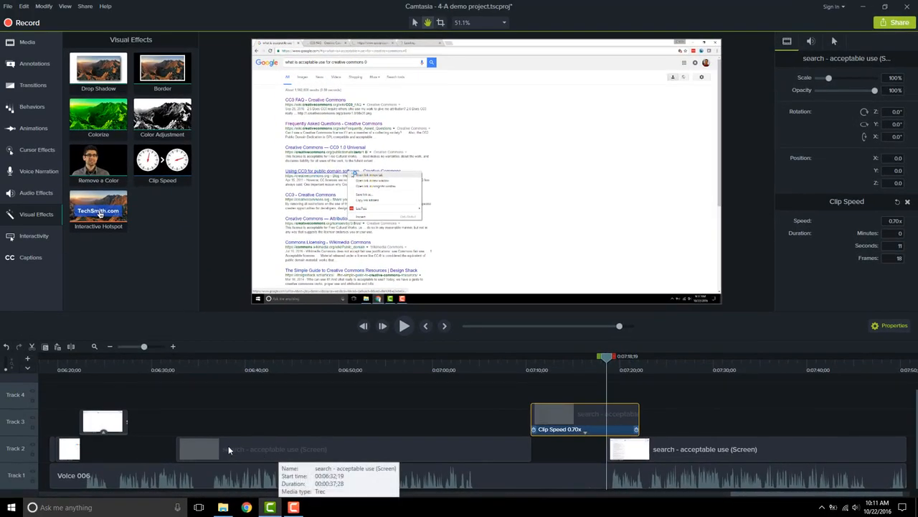
Slide the earlier screen clip on Track 2 slightly to the left.
left_click(119, 421)
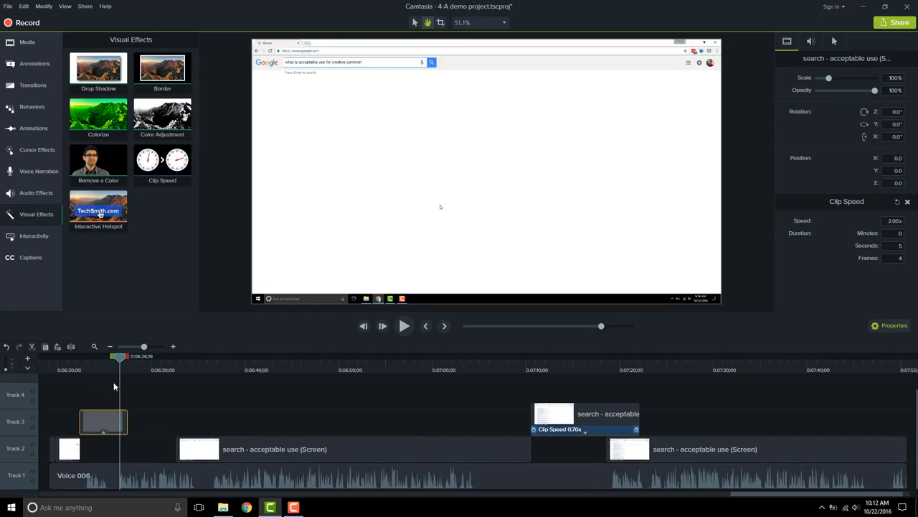
left_click(228, 452)
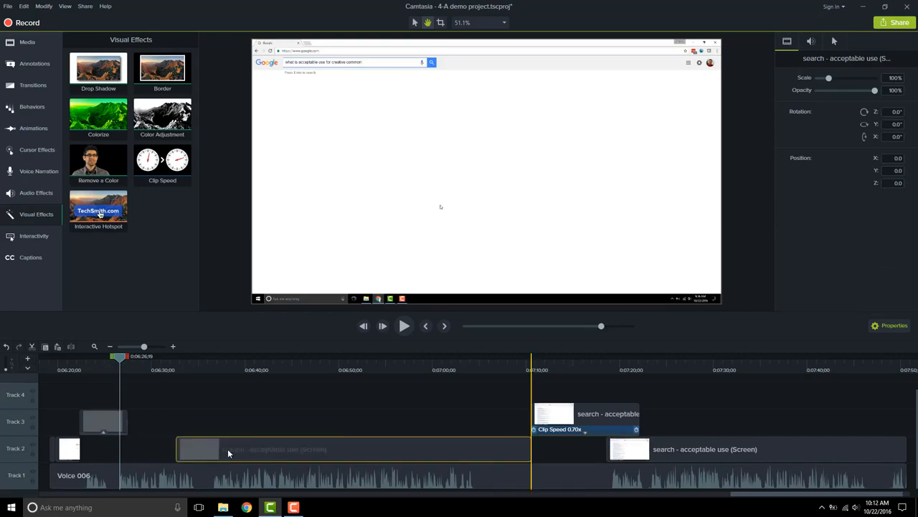
left_click_drag(228, 453, 203, 453)
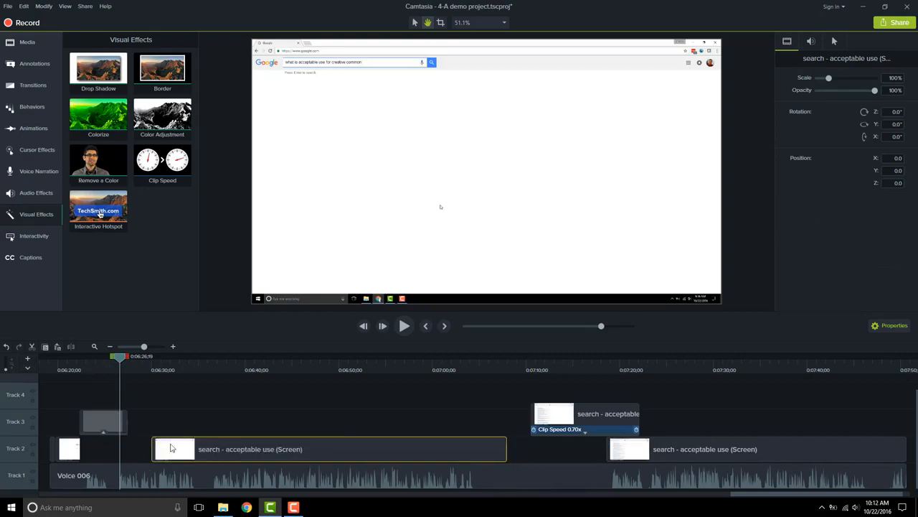
Extend the frame at about 0:06:30;01 by 5 seconds.
double_click(173, 450)
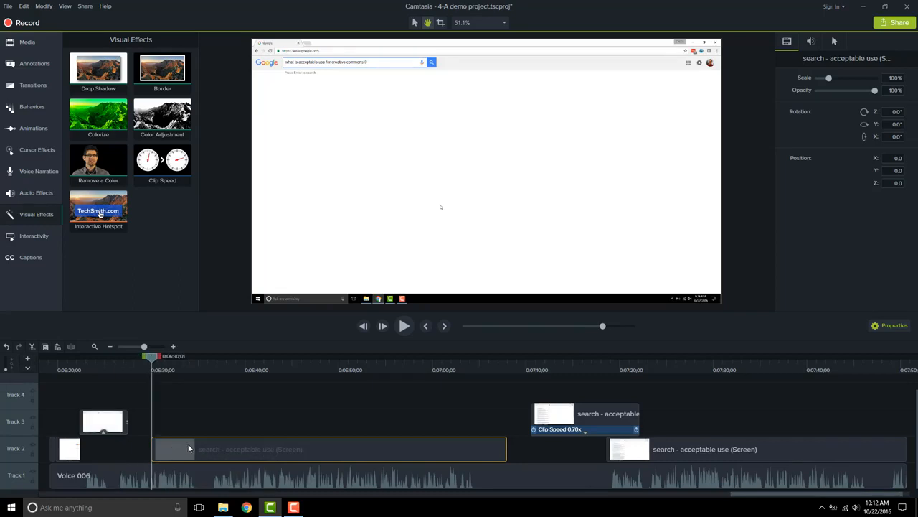
key("shift+e")
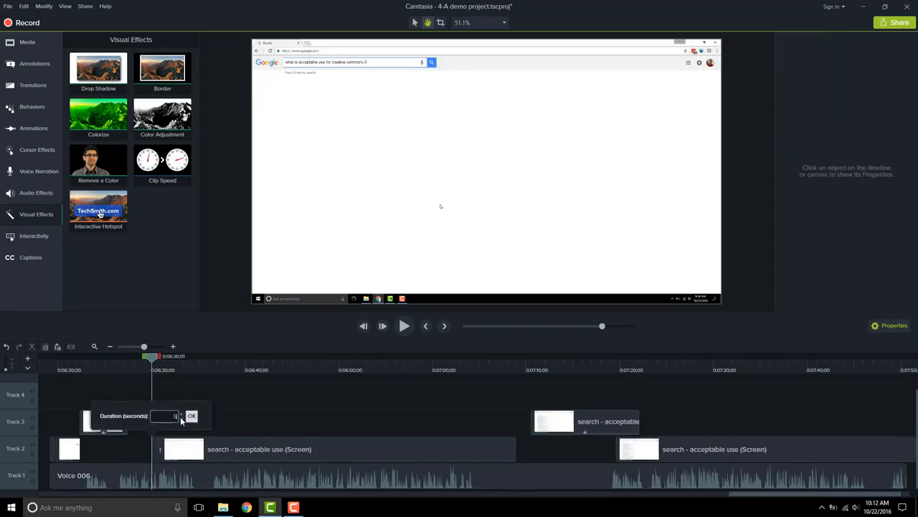
left_click(191, 416)
Move the small Track 3 clip down to Track 2 and slide the following clips left to close gaps.
left_click(169, 429)
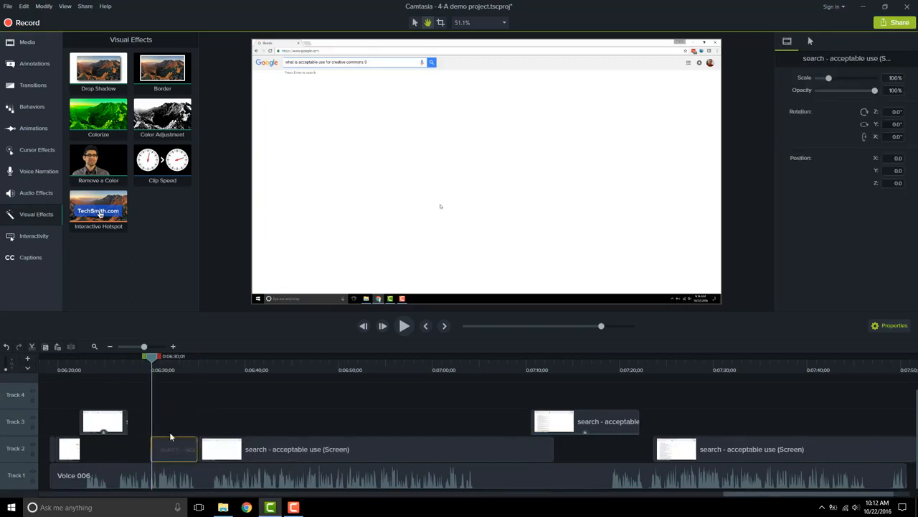
left_click_drag(169, 429, 159, 461)
left_click(104, 417)
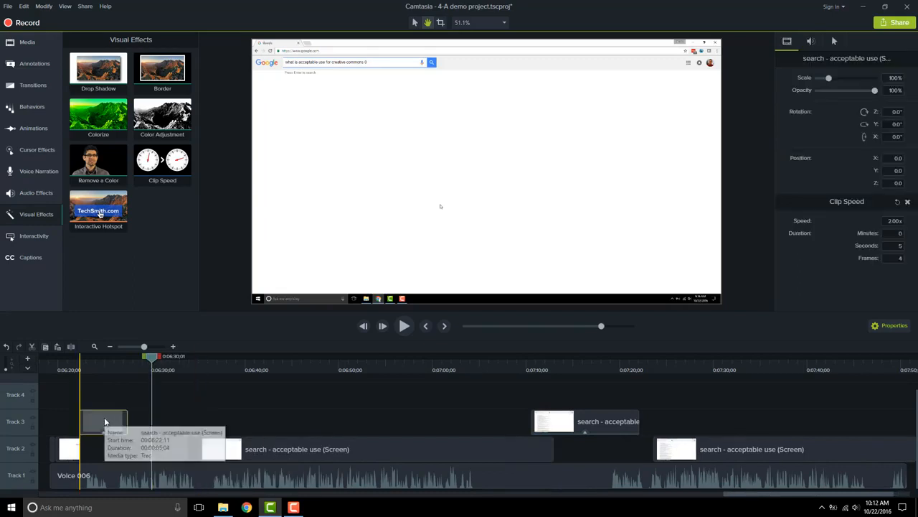
left_click_drag(106, 450, 94, 456)
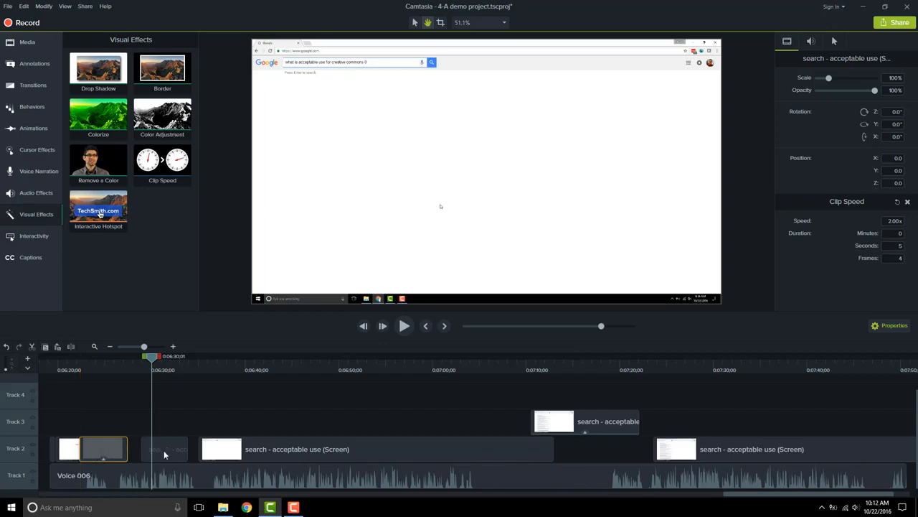
left_click_drag(175, 453, 143, 456)
left_click_drag(266, 454, 204, 462)
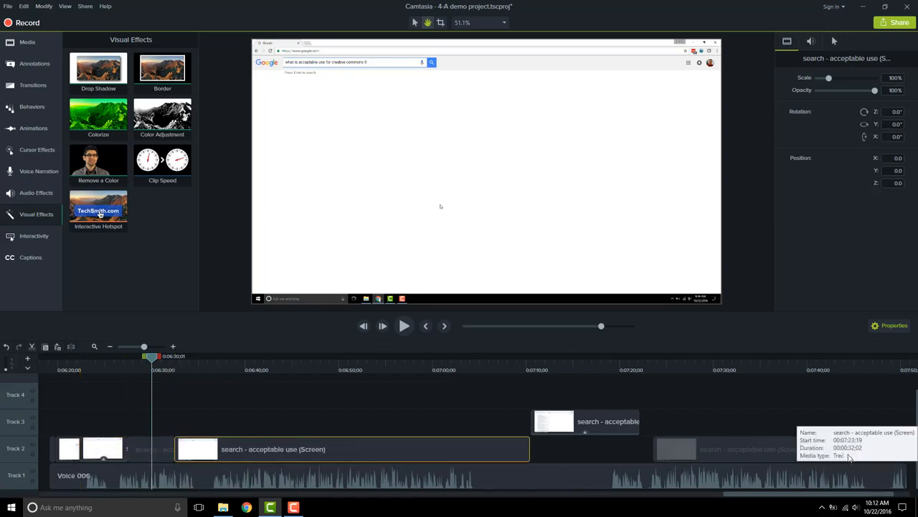
Reposition the slowed segment on Track 3 to start where the preceding clip ends.
left_click_drag(831, 461, 793, 460)
left_click_drag(583, 428, 549, 424)
left_click_drag(212, 460, 235, 451)
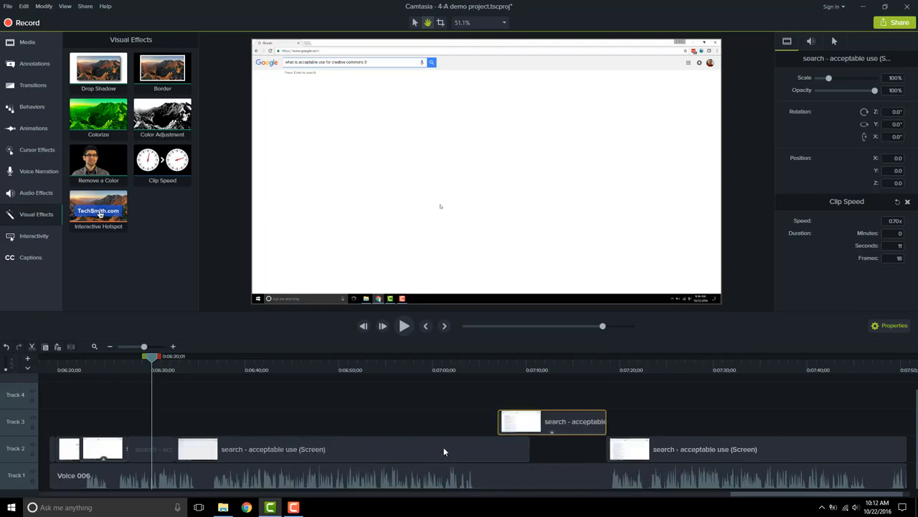
left_click_drag(551, 431, 567, 417)
mouse_move(472, 364)
left_mouse_down()
mouse_move(527, 369)
mouse_move(462, 366)
left_mouse_up()
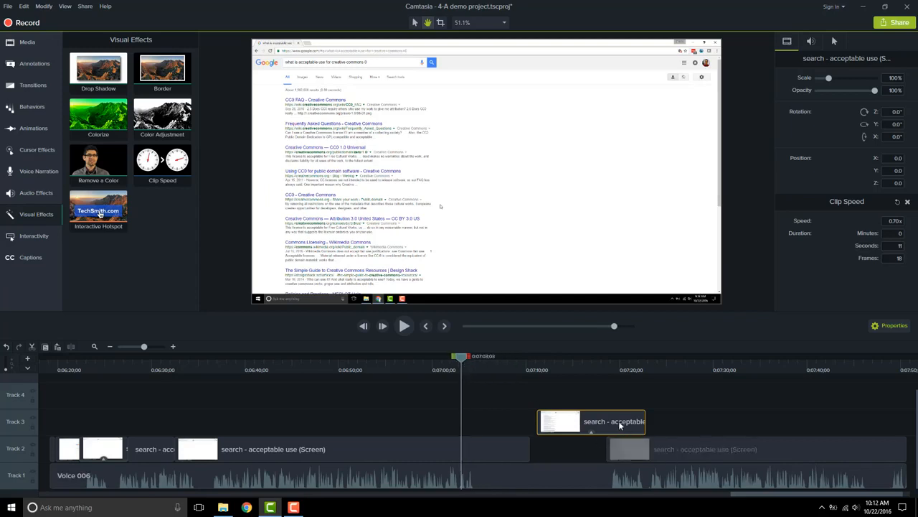
left_click_drag(611, 424, 575, 419)
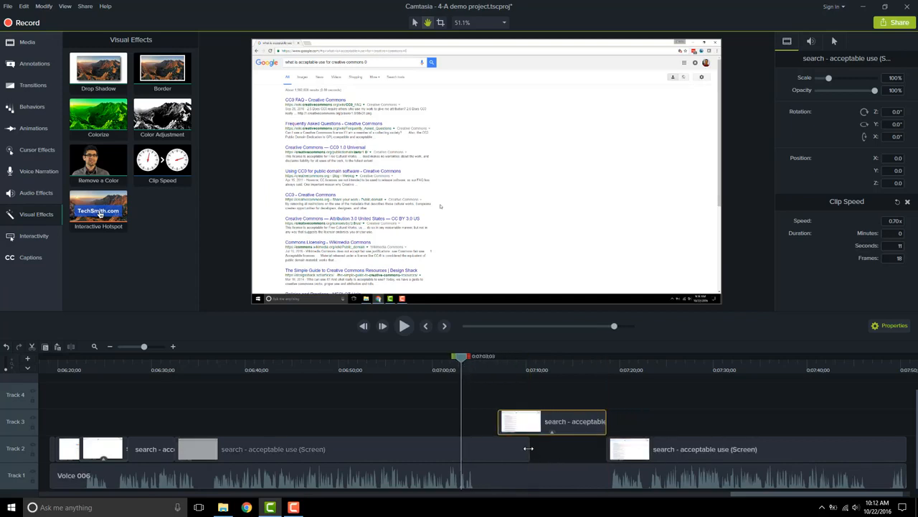
Trim the preceding clip's end and drop the slowed segment back into Track 2.
left_click_drag(529, 447, 495, 445)
left_click_drag(524, 417, 524, 458)
Scrub the playhead across the timeline to preview the edited sequence.
left_click(50, 366)
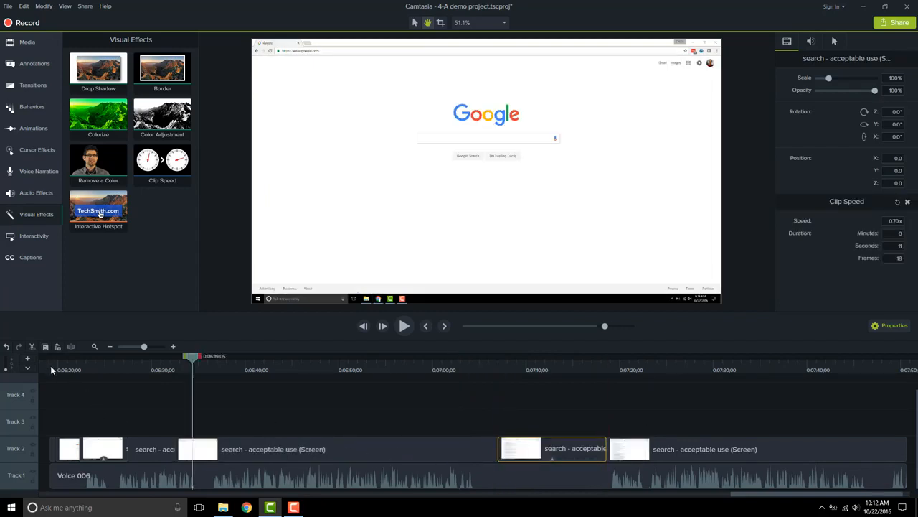
left_click(60, 367)
left_click_drag(60, 367, 221, 372)
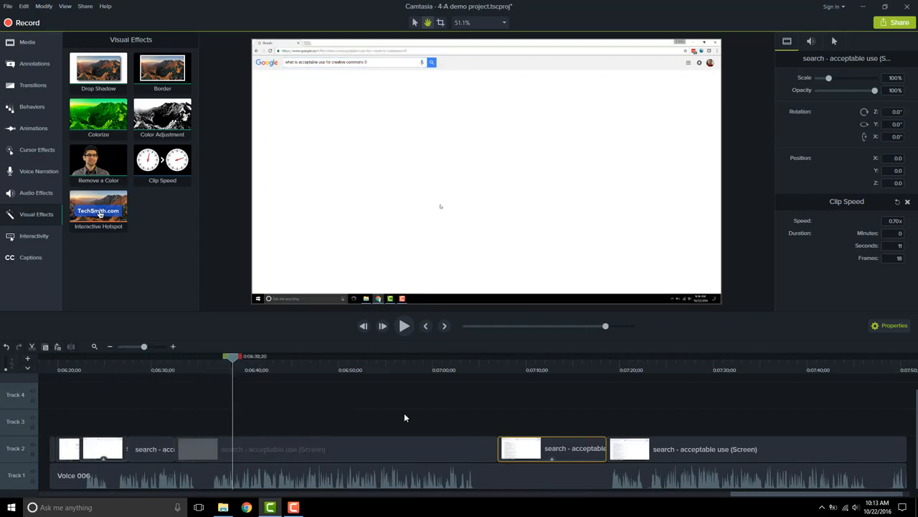
left_click(539, 370)
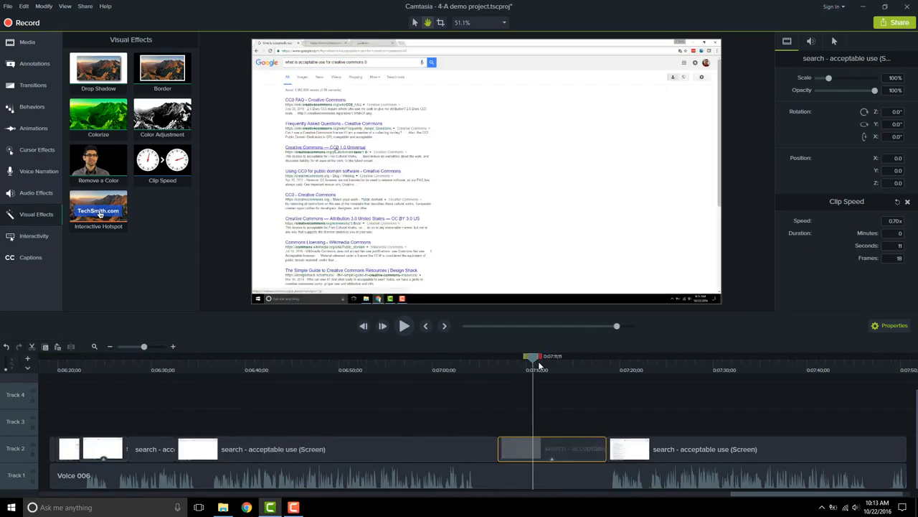
left_click(625, 369)
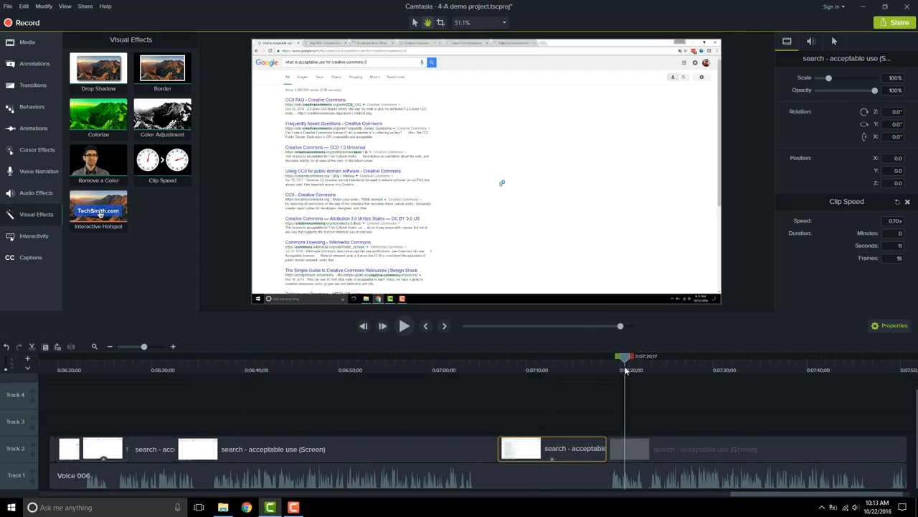